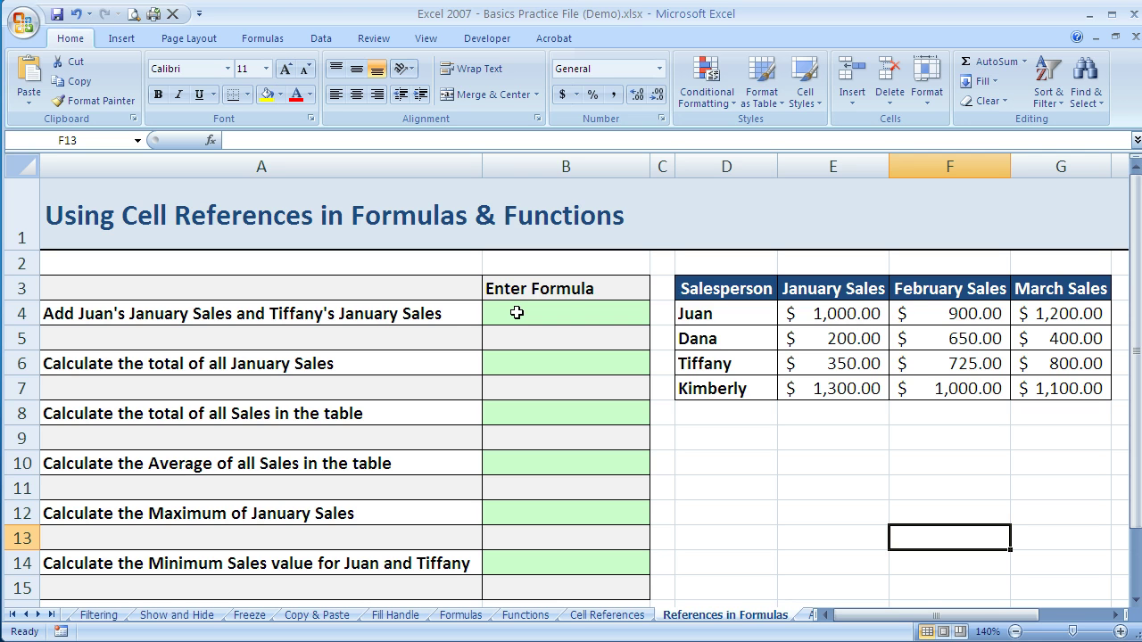
# Enter =SUM(E4,E6) in B4 to add Juan's and Tiffany's January sales, giving $1,350.00
pyautogui.click(516, 312)
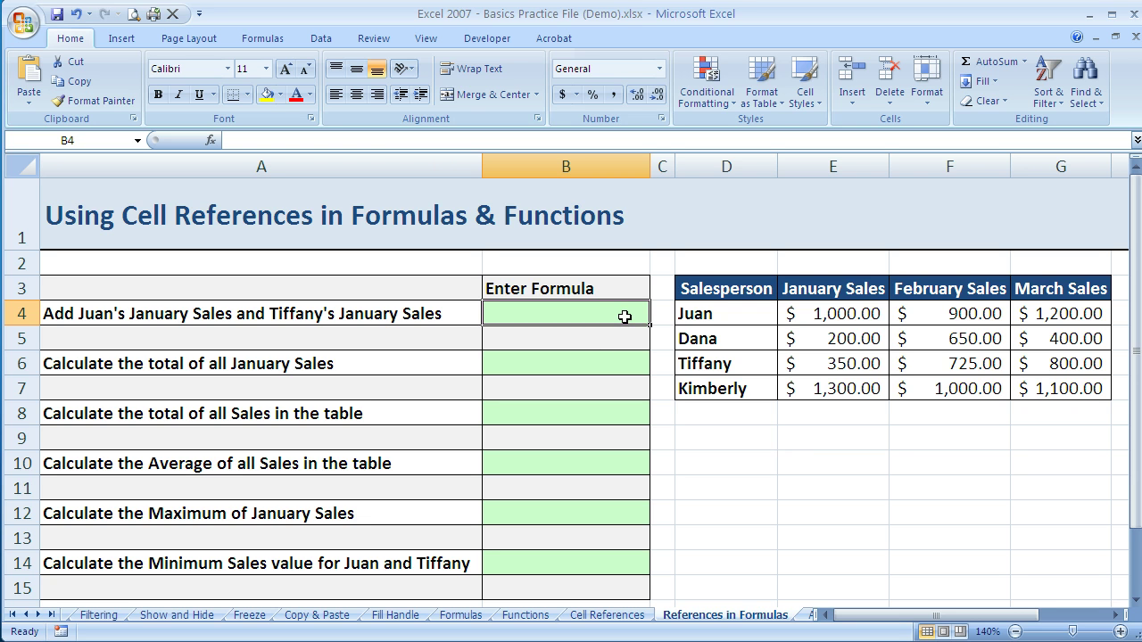
pyautogui.write('=')
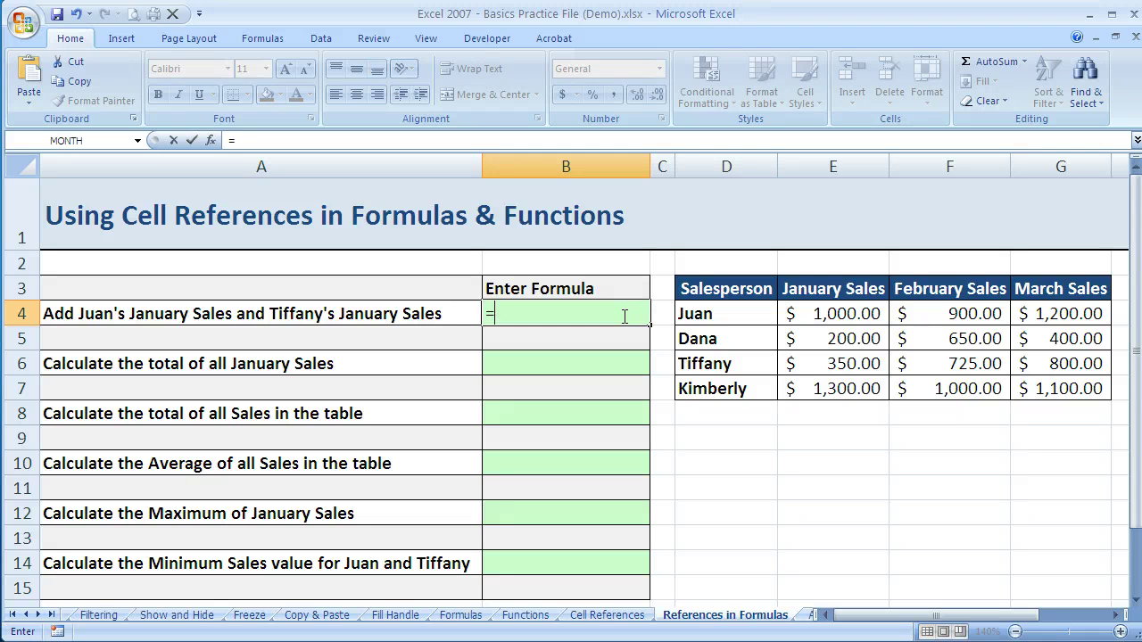
pyautogui.write('sum')
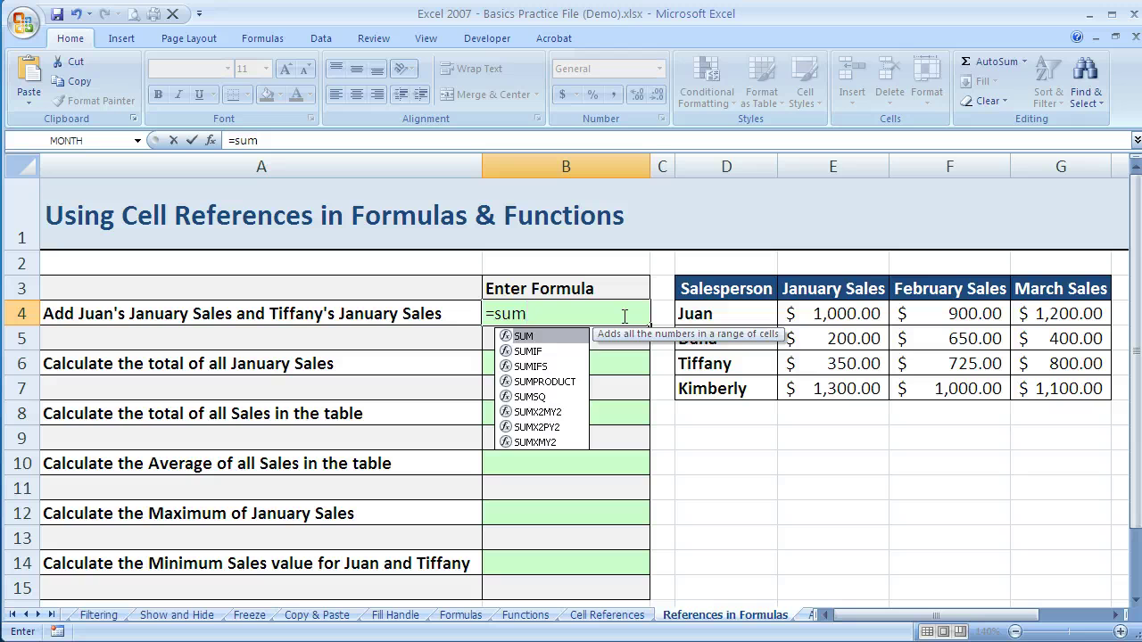
pyautogui.press('Tab')
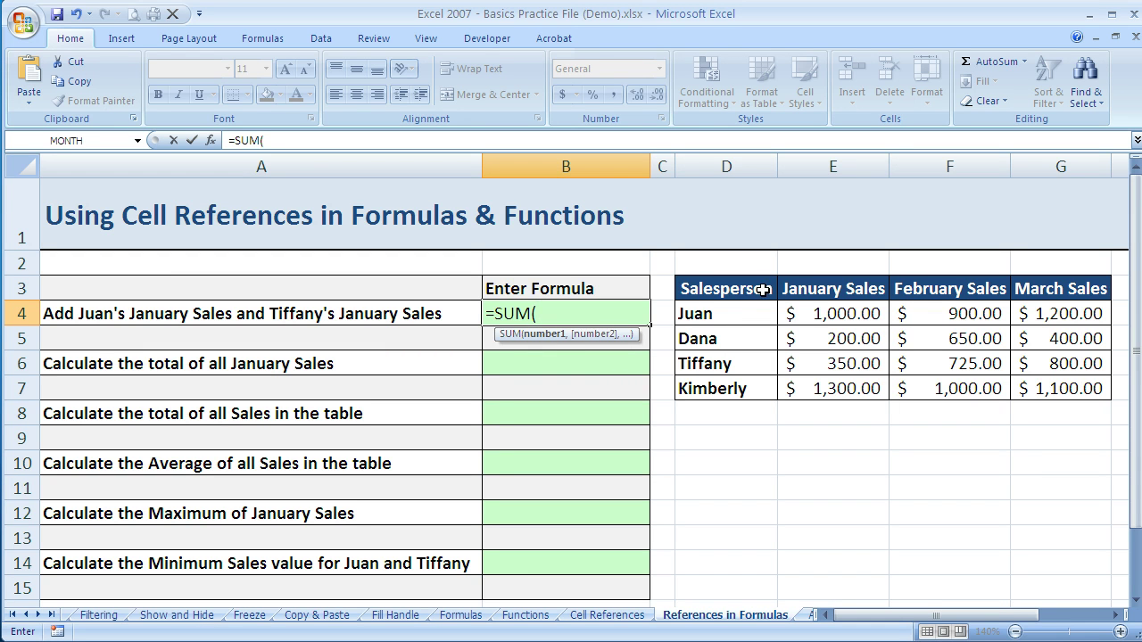
pyautogui.click(814, 313)
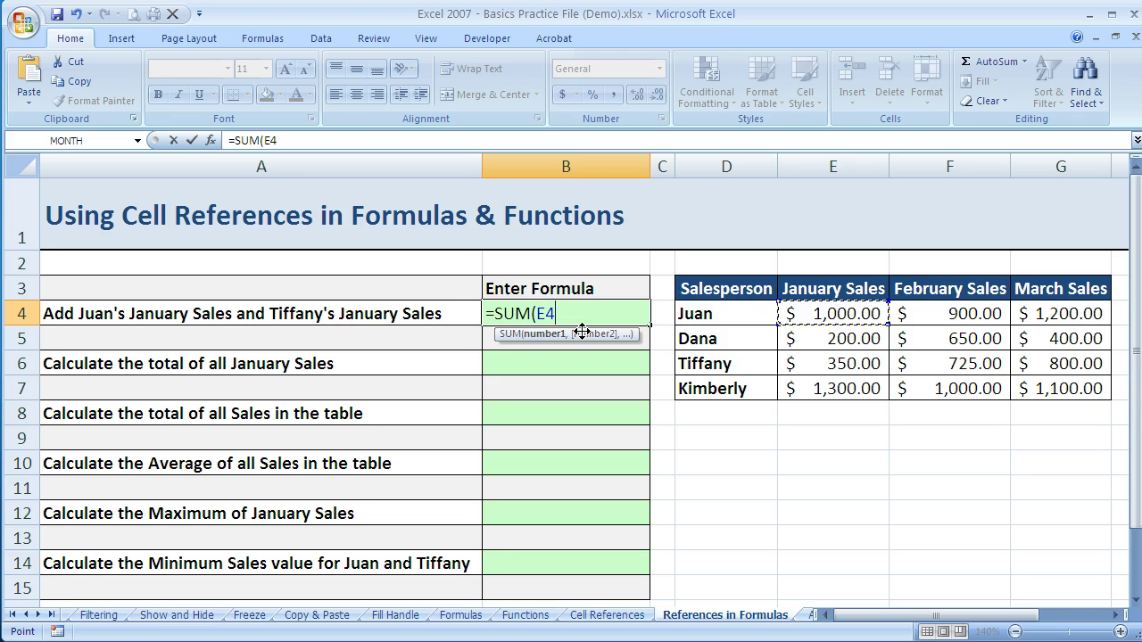
pyautogui.write(',')
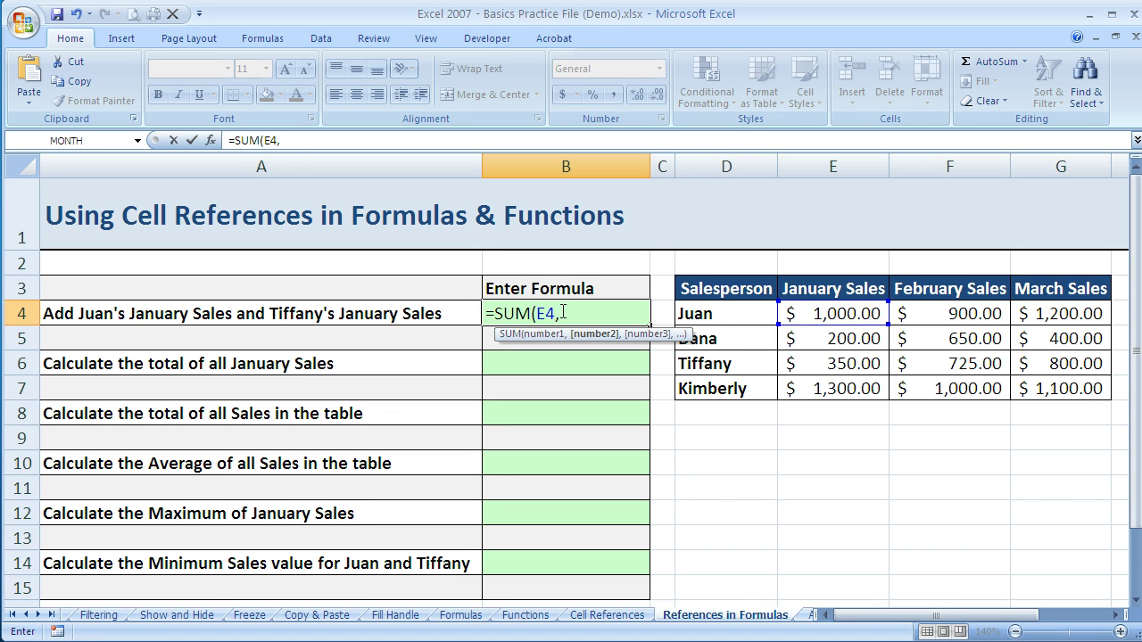
pyautogui.click(829, 365)
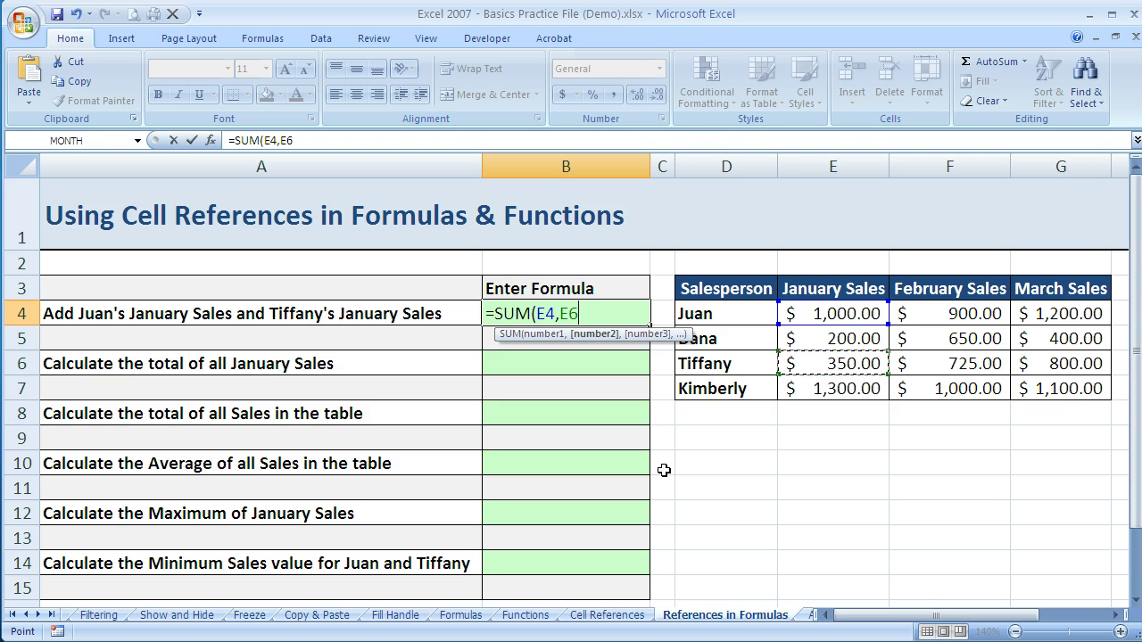
pyautogui.write(')')
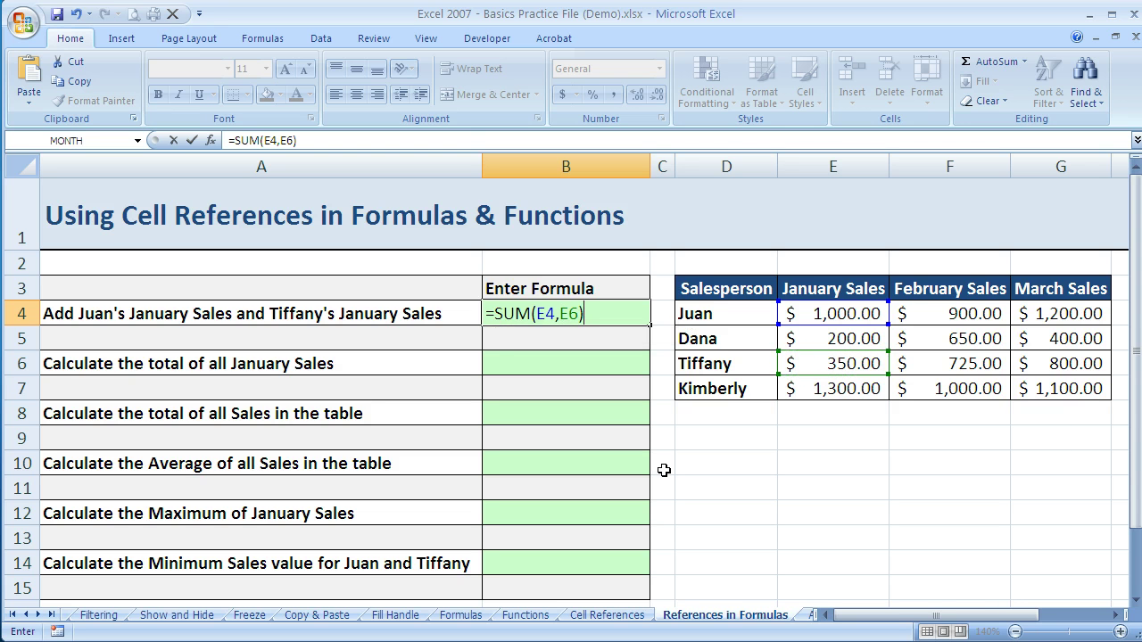
pyautogui.press('Return')
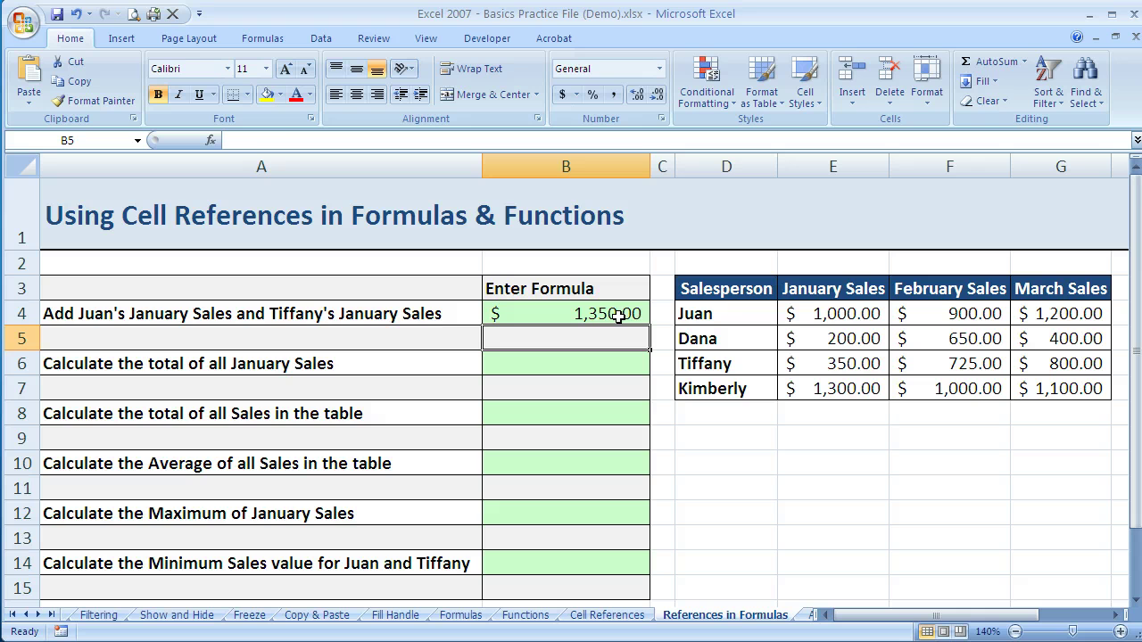
pyautogui.click(617, 316)
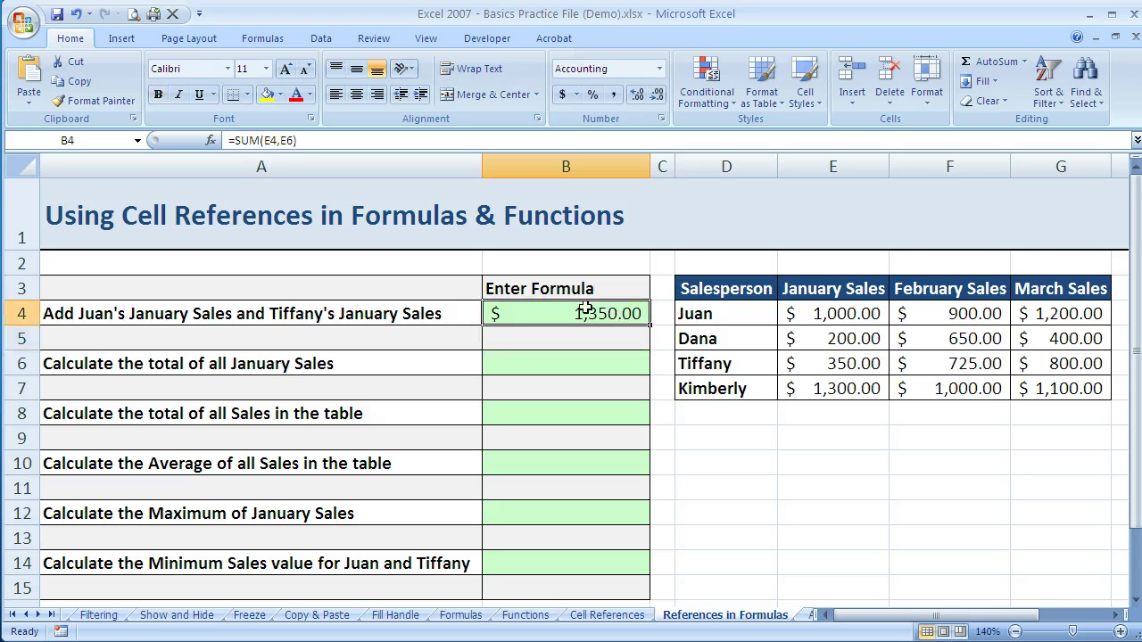
pyautogui.click(306, 140)
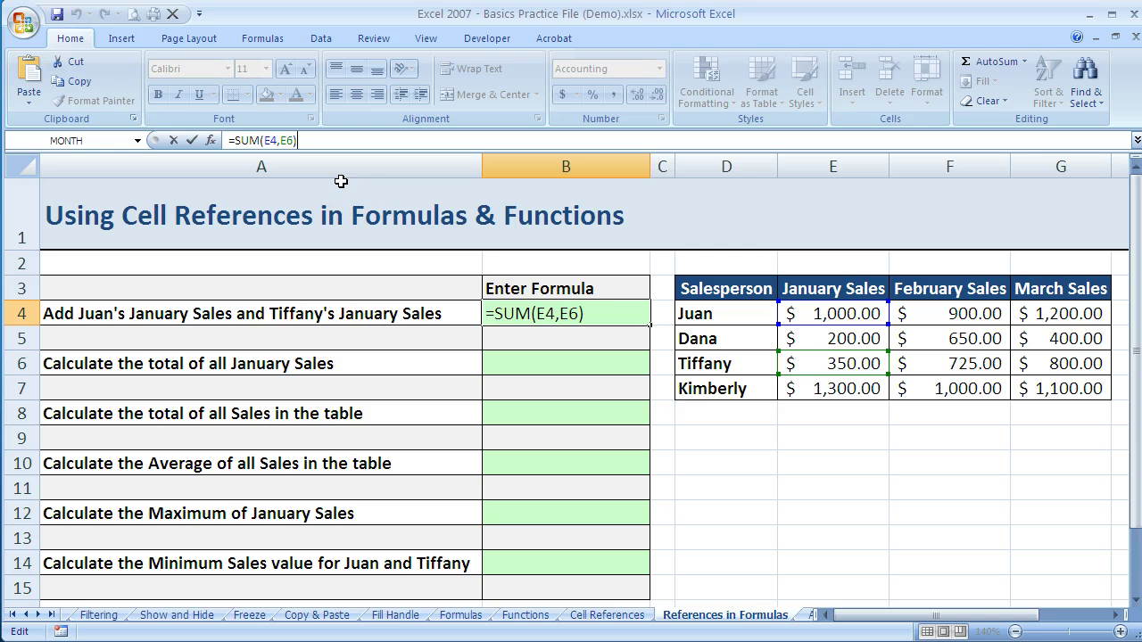
pyautogui.hotkey('ctrl', 'Return')
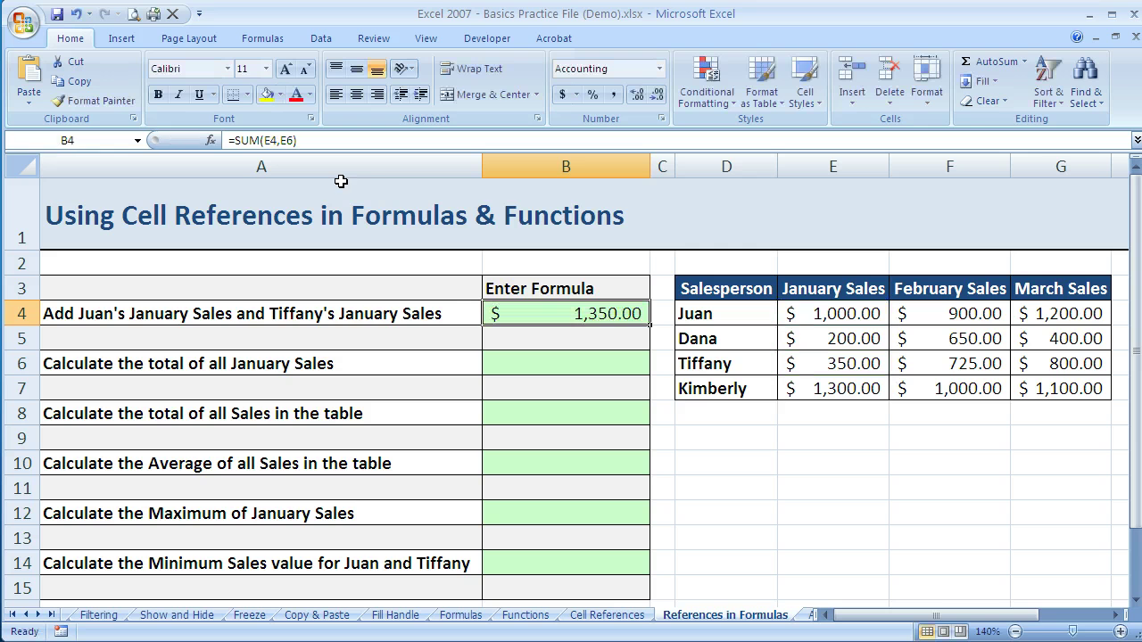
pyautogui.click(532, 368)
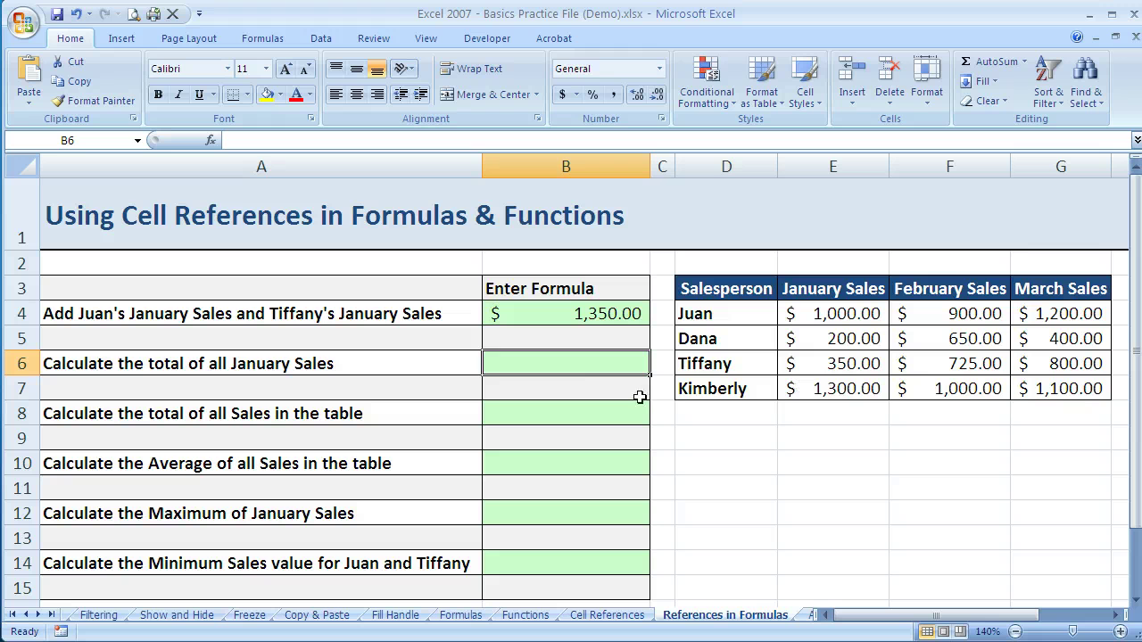
# Enter =SUM(E4:E7) in B6 to total all January sales, giving $2,850.00
pyautogui.write('=')
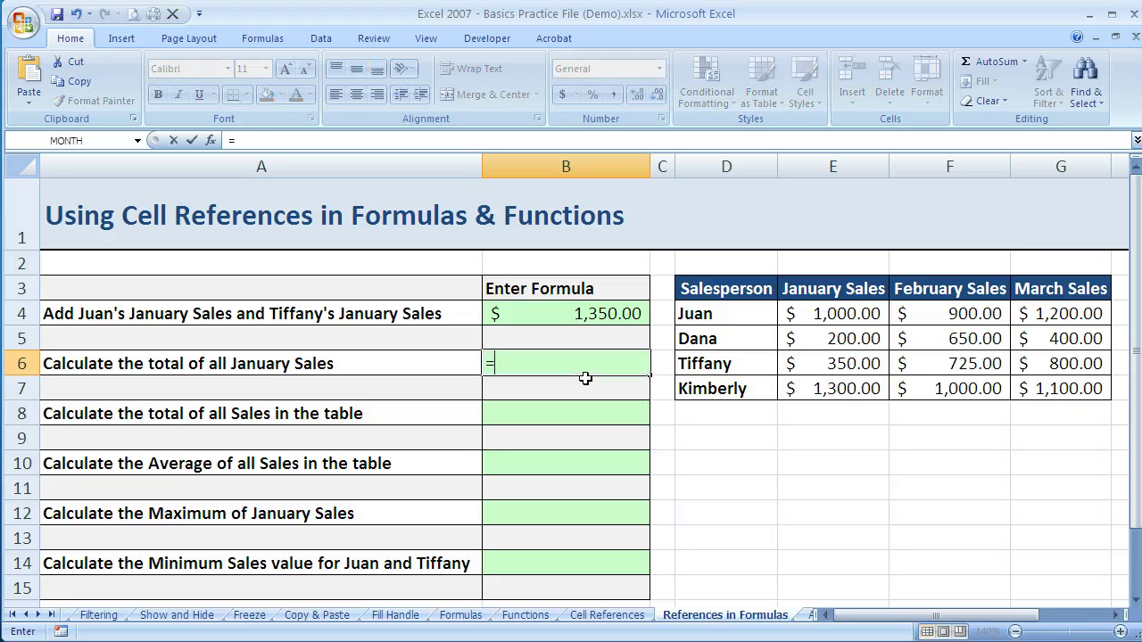
pyautogui.write('sum')
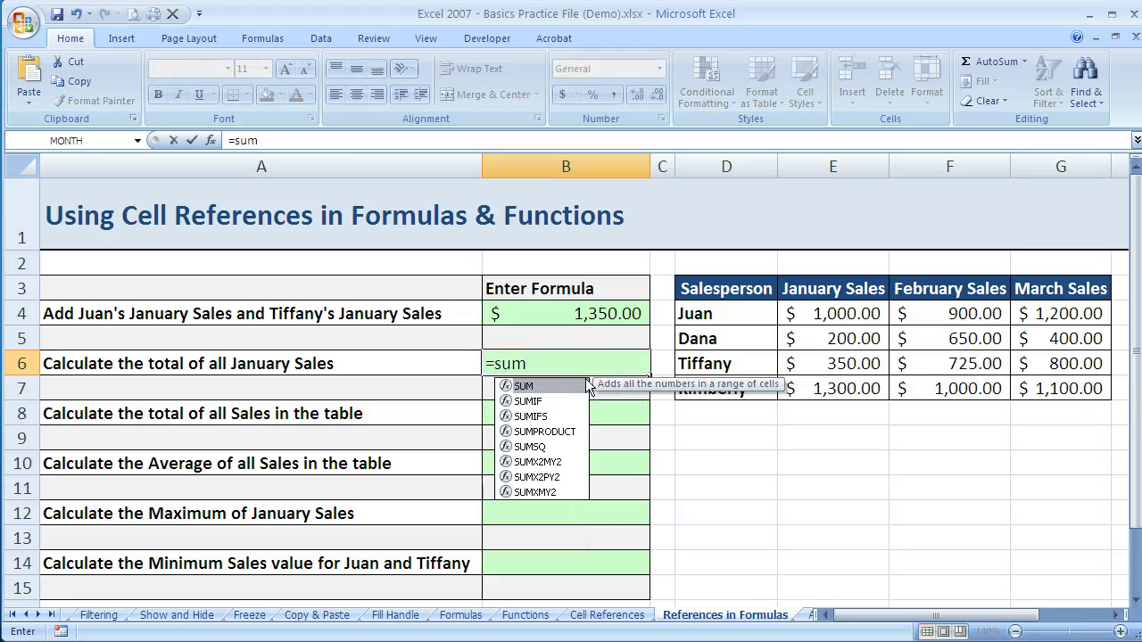
pyautogui.doubleClick(584, 386)
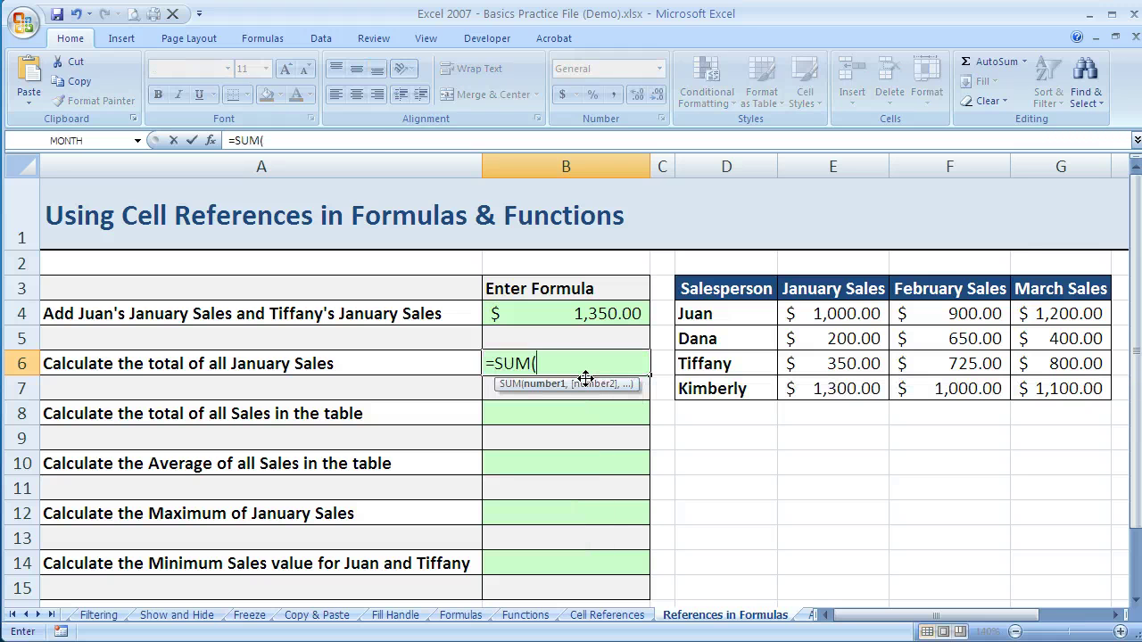
pyautogui.click(830, 314)
pyautogui.moveTo(830, 314); pyautogui.dragTo(830, 382)
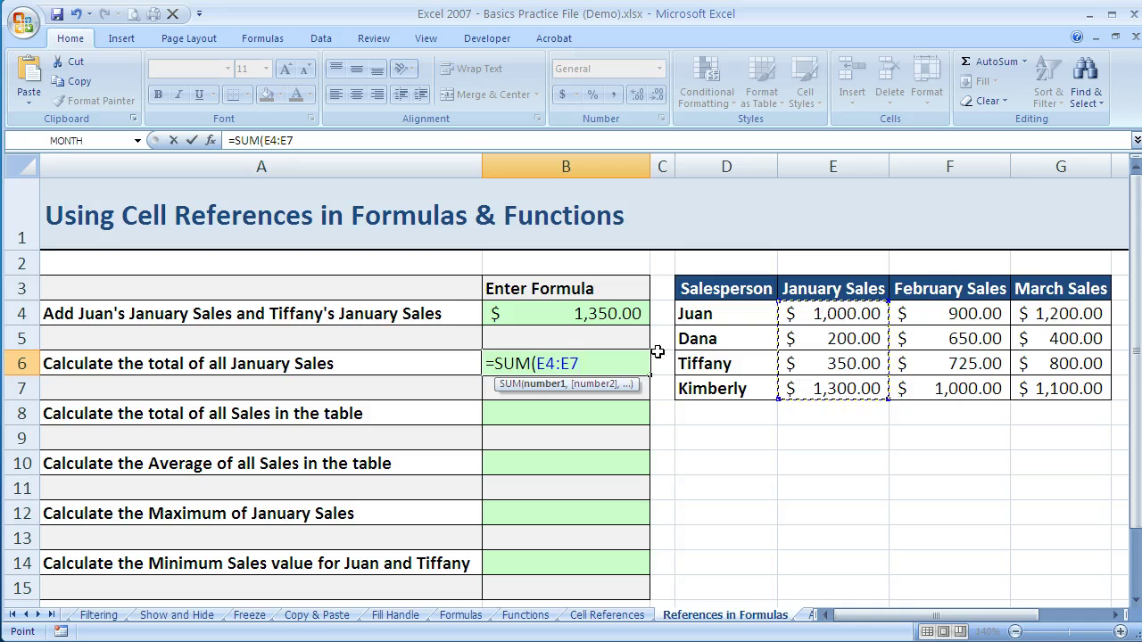
pyautogui.write(')')
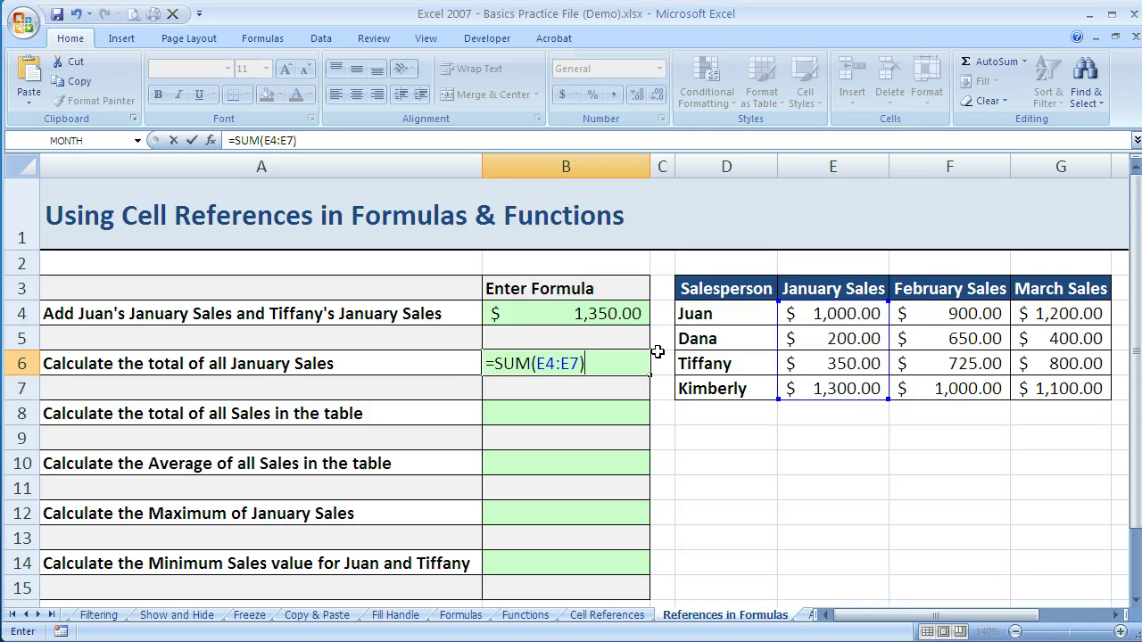
pyautogui.press('Return')
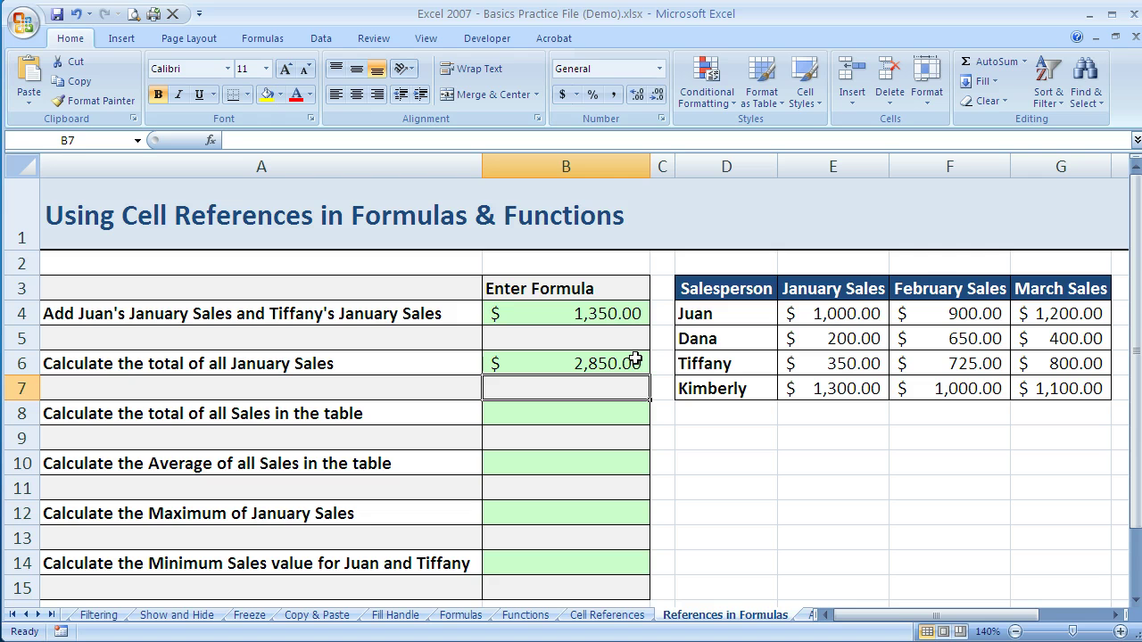
pyautogui.click(857, 322)
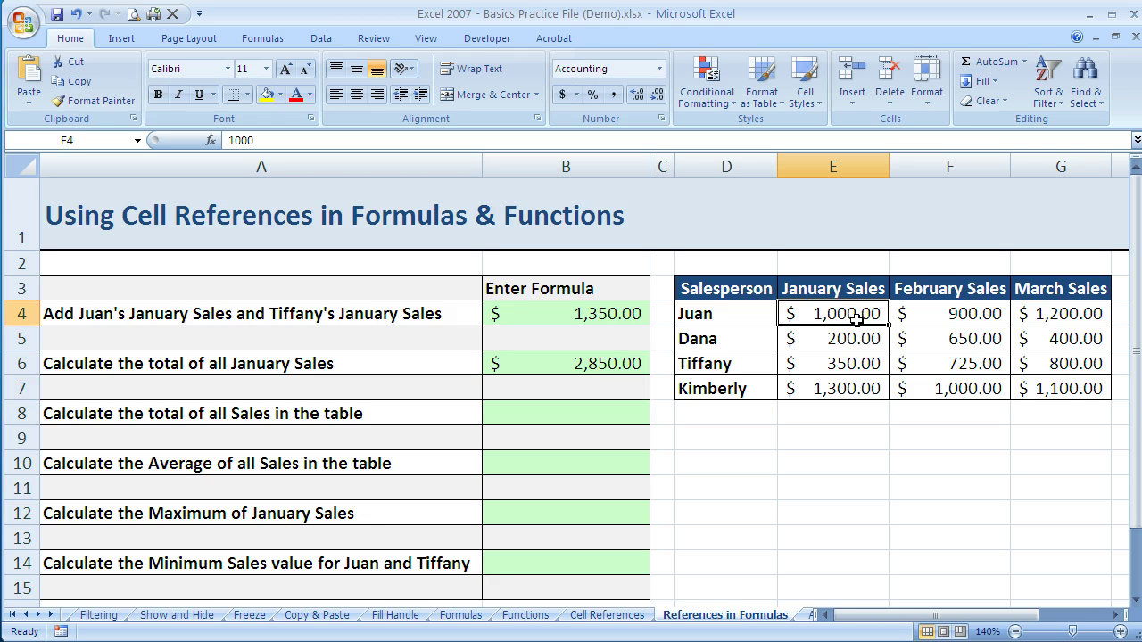
# Change Juan's January sales in E4 to 2000 so B4 and B6 recalculate
pyautogui.write('2000')
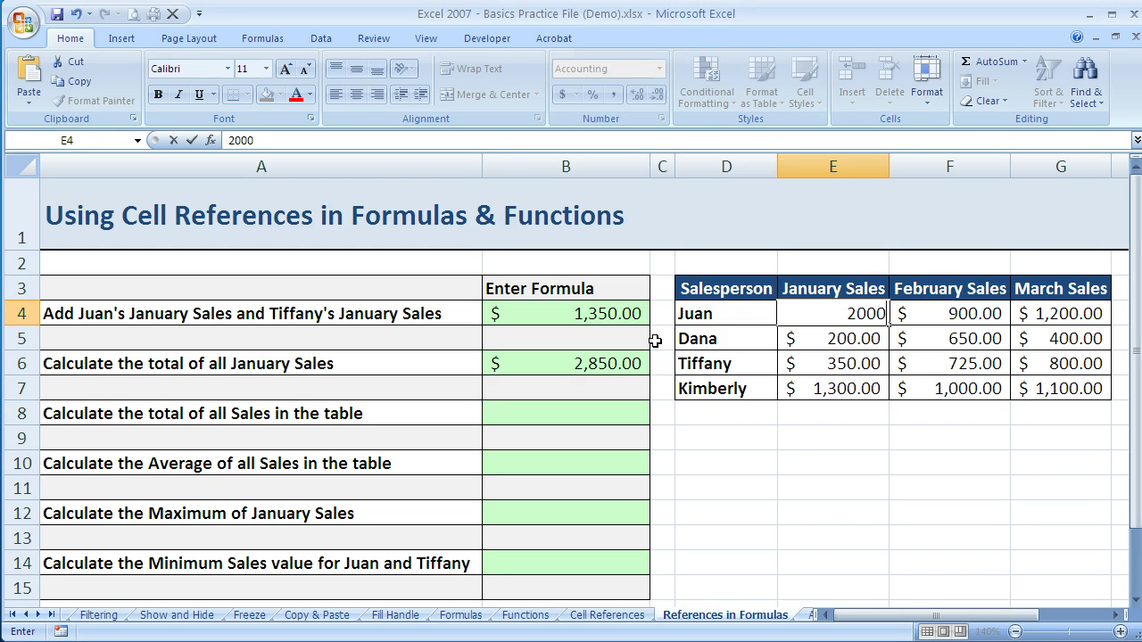
pyautogui.press('Return')
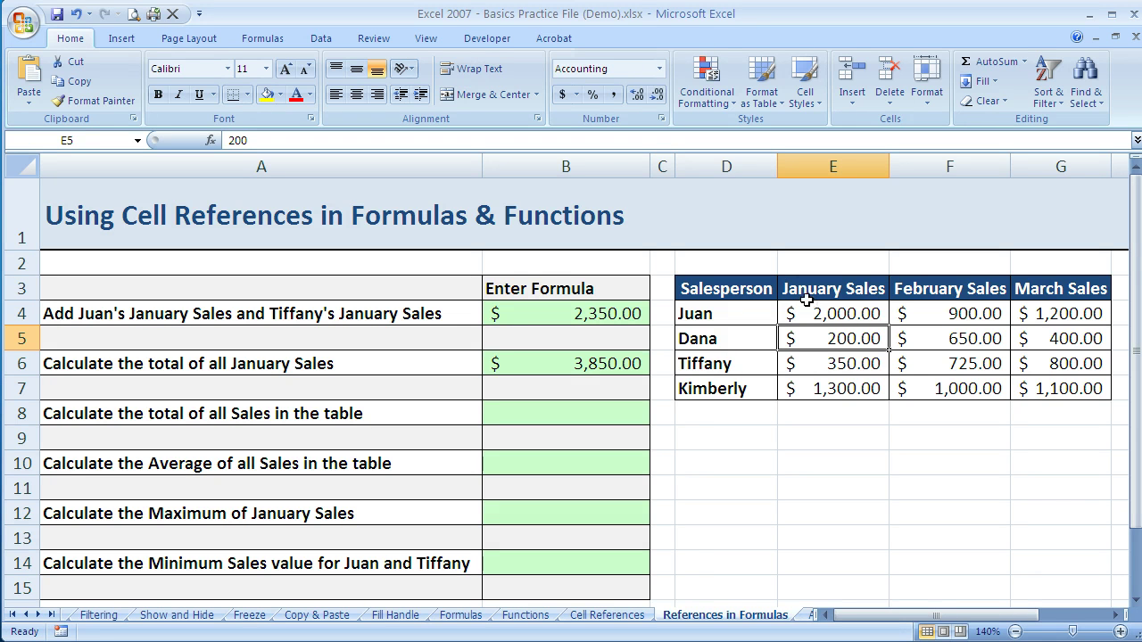
pyautogui.click(625, 366)
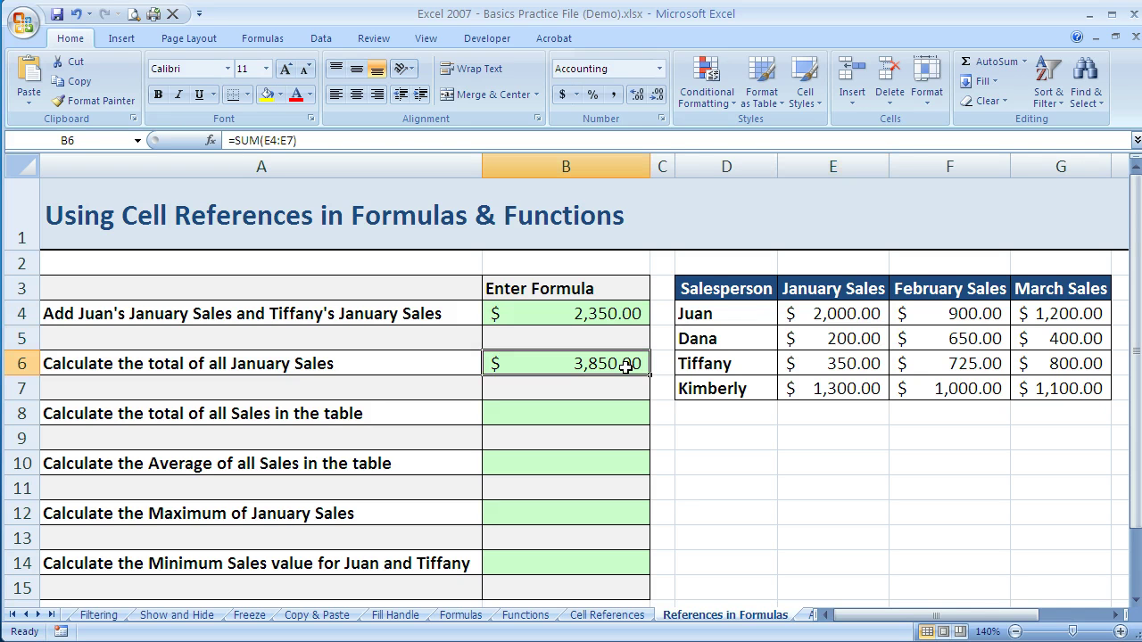
# Enter =SUM(E4:G7) in B8 to total every sale, giving $10,625.00
pyautogui.click(596, 420)
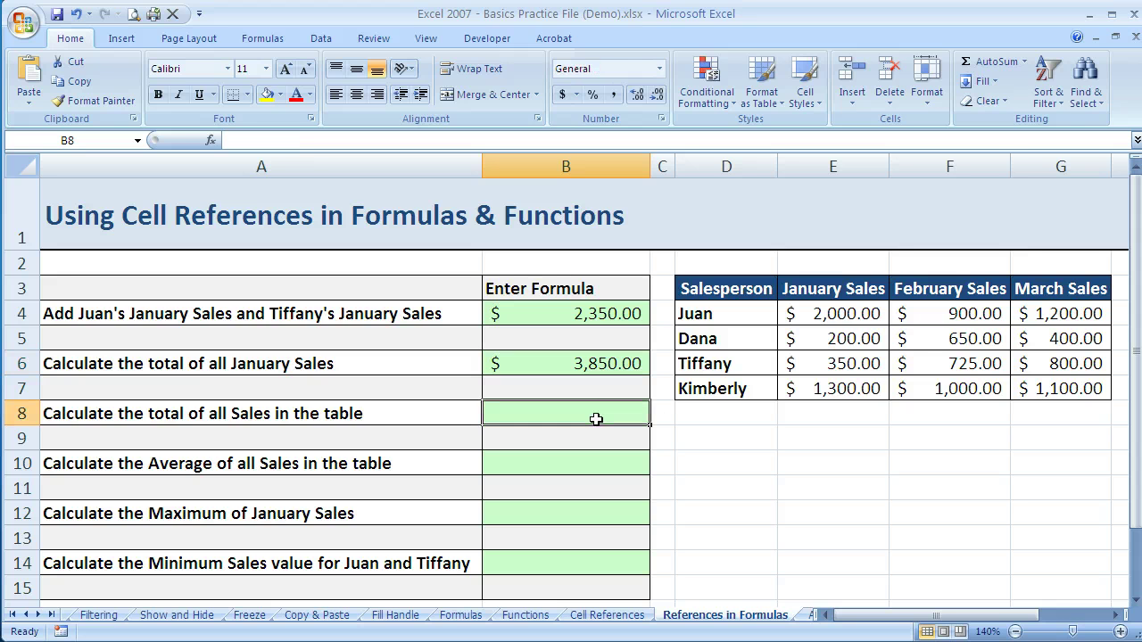
pyautogui.write('=sum')
pyautogui.press('Tab')
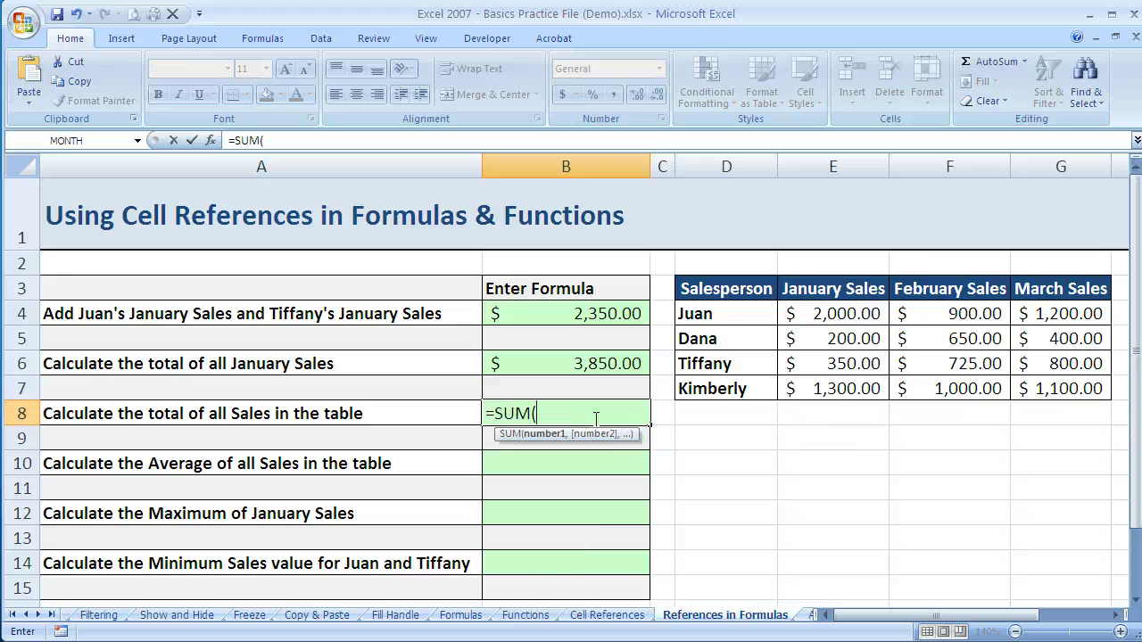
pyautogui.moveTo(829, 312); pyautogui.dragTo(1032, 390)
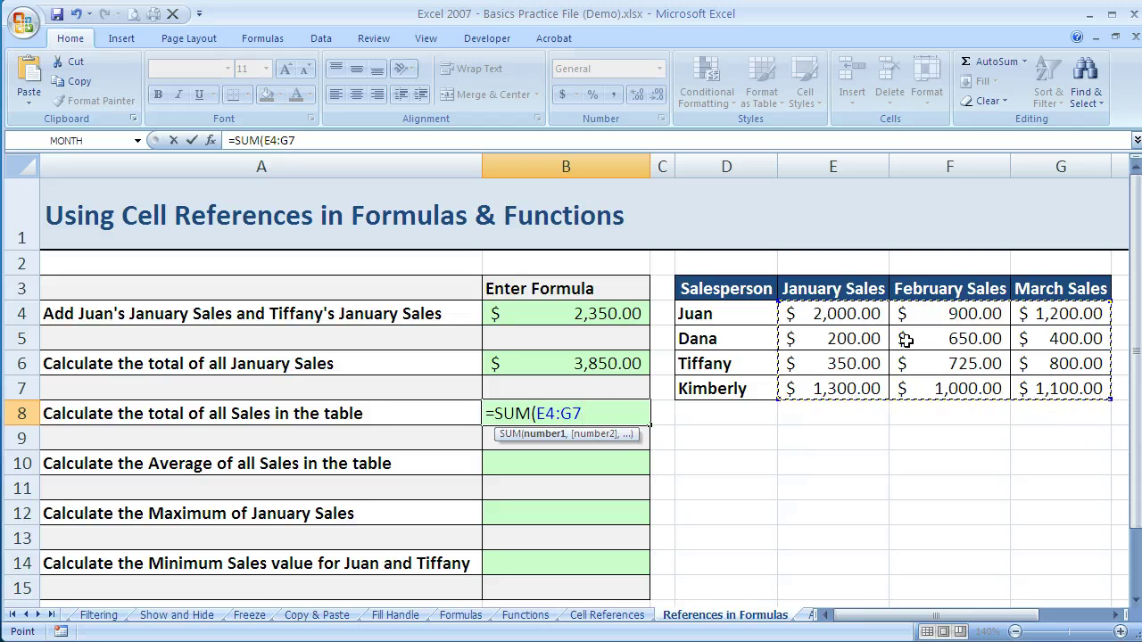
pyautogui.write(')')
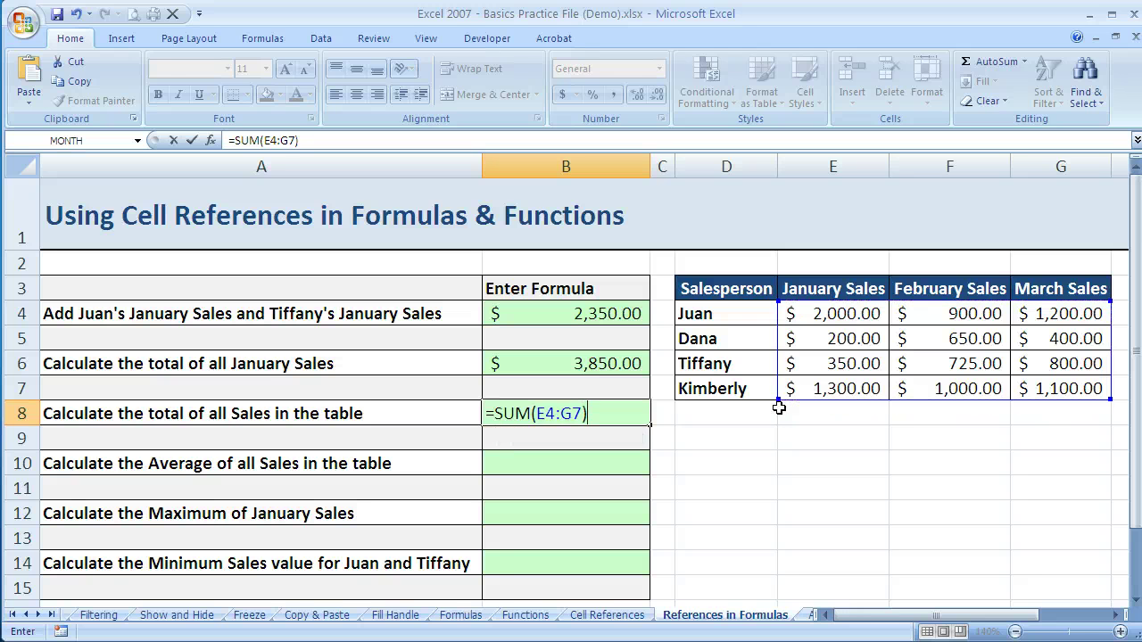
pyautogui.press('Return')
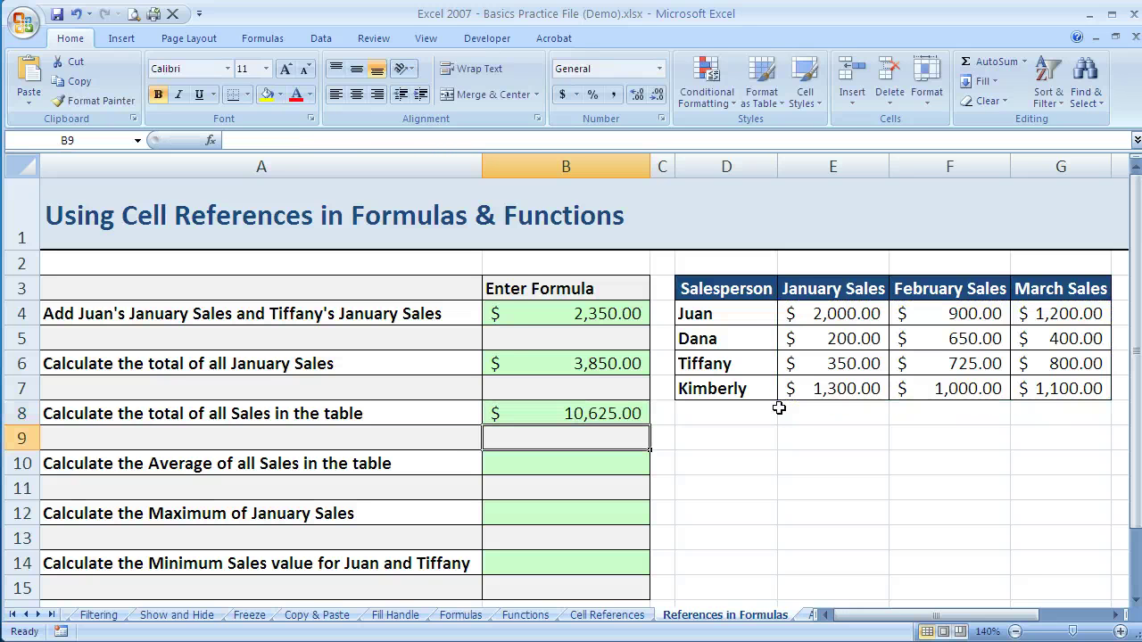
pyautogui.click(582, 469)
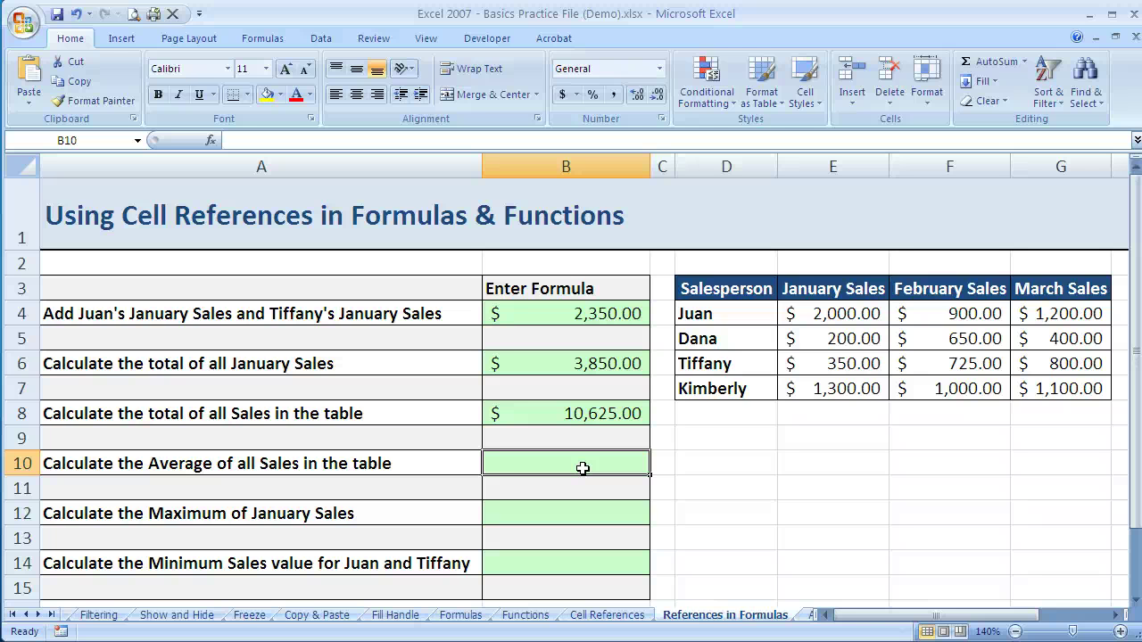
# Enter =AVERAGE(E4:G7) in B10 to average all sales, giving $885.42
pyautogui.write('=av')
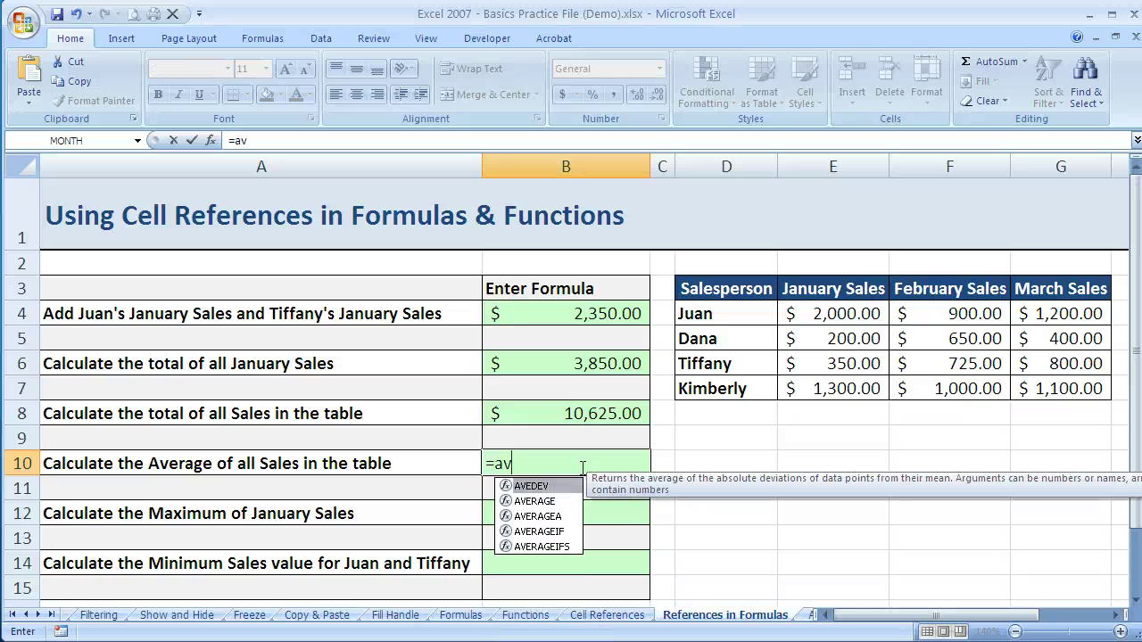
pyautogui.click(546, 502)
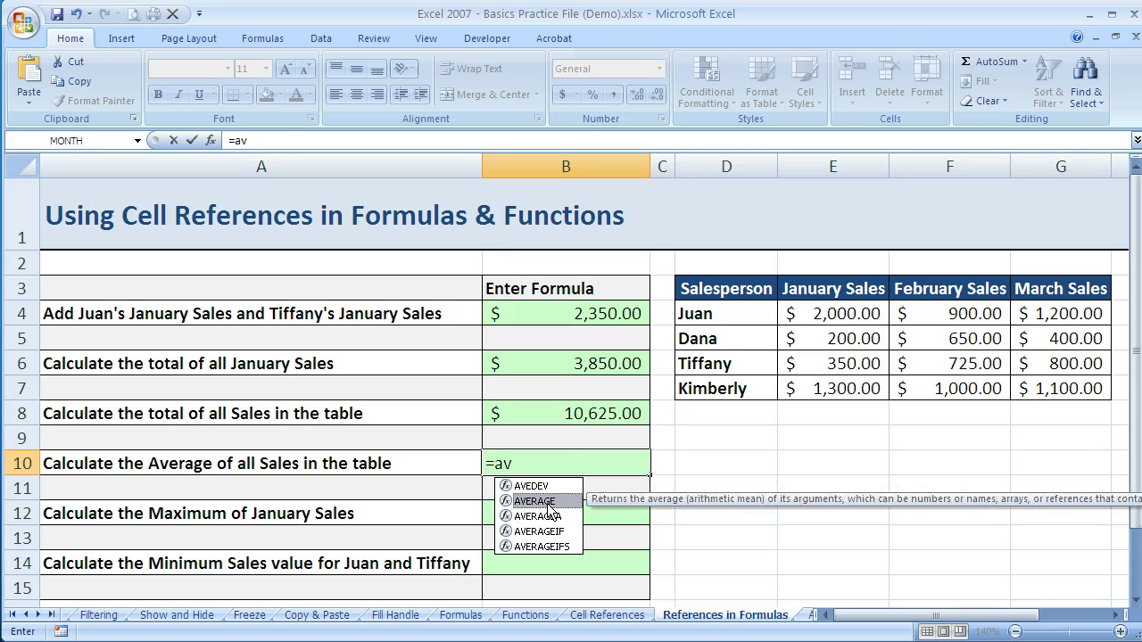
pyautogui.doubleClick(547, 503)
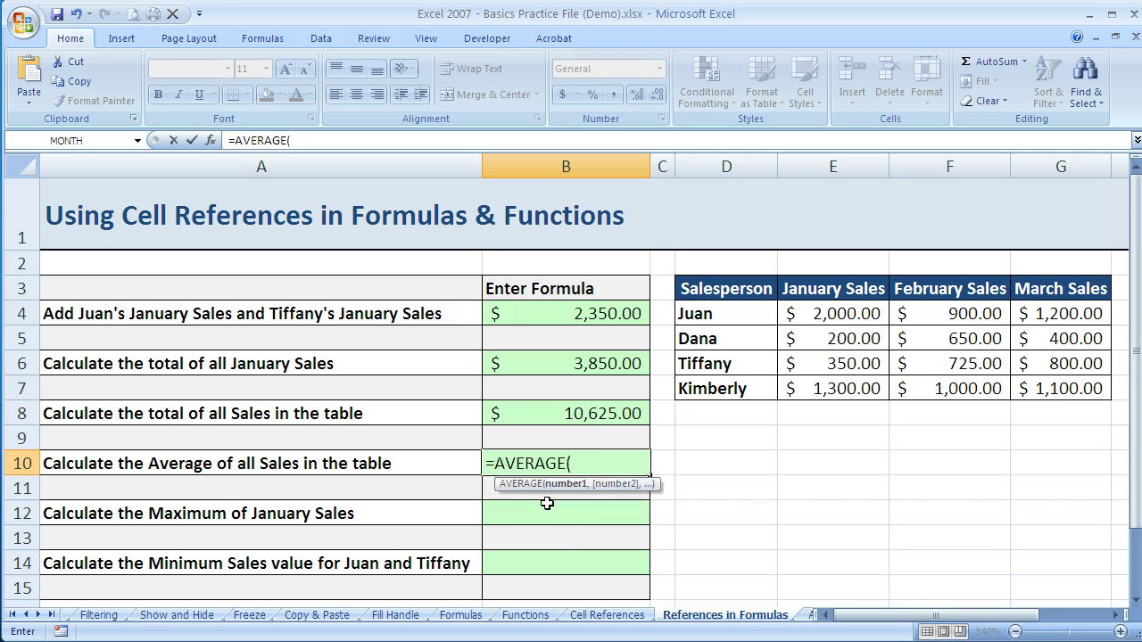
pyautogui.moveTo(798, 315); pyautogui.dragTo(1020, 386)
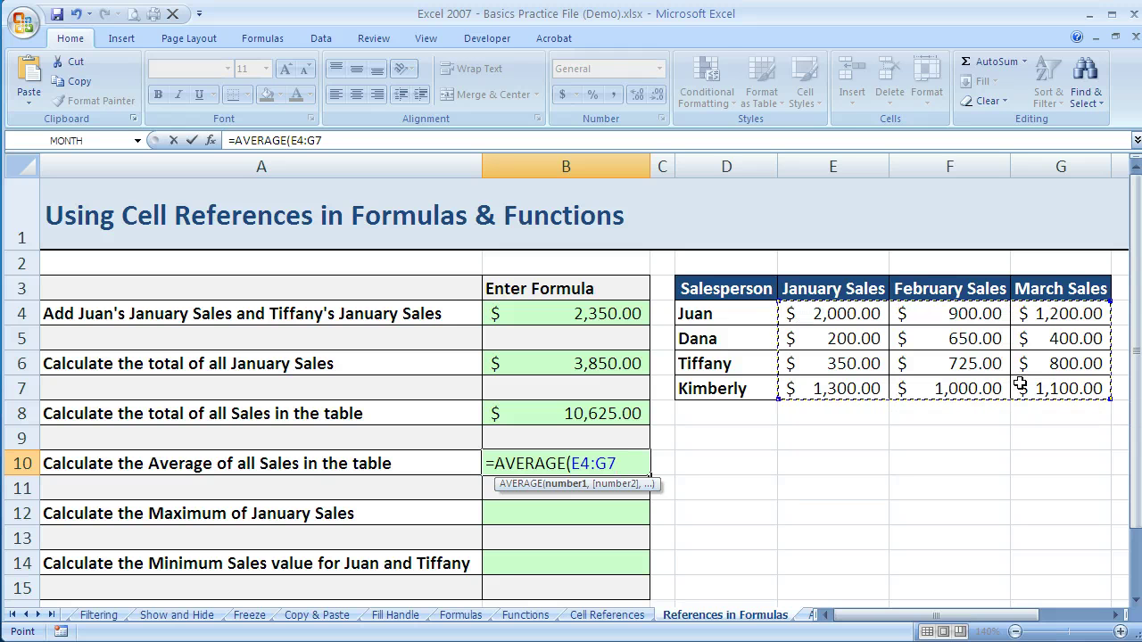
pyautogui.write(')')
pyautogui.press('Return')
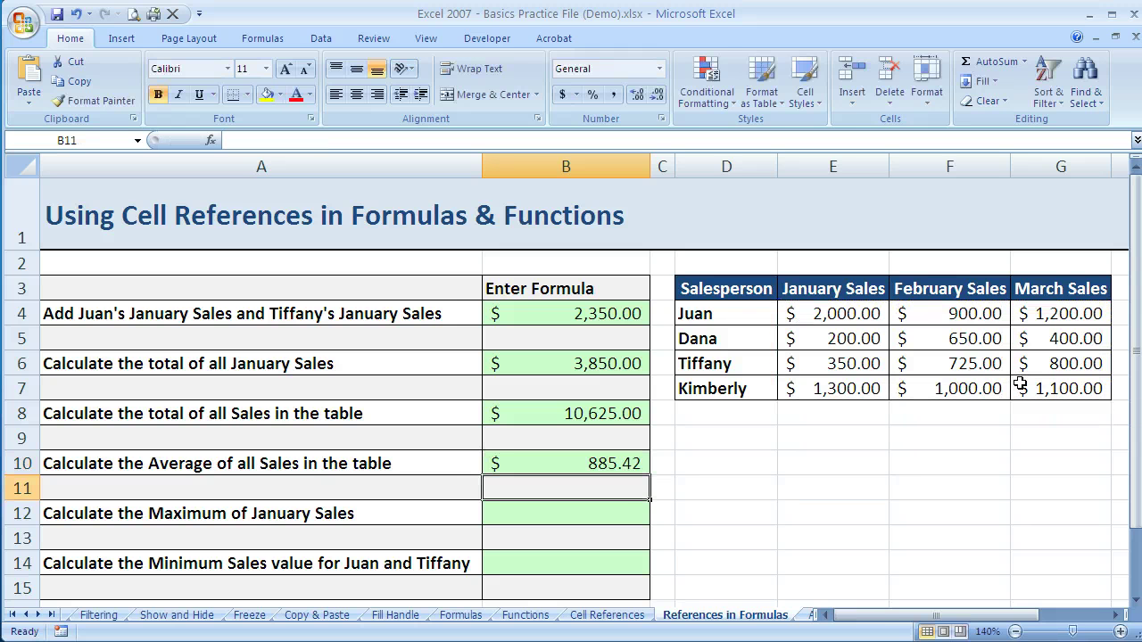
pyautogui.click(627, 465)
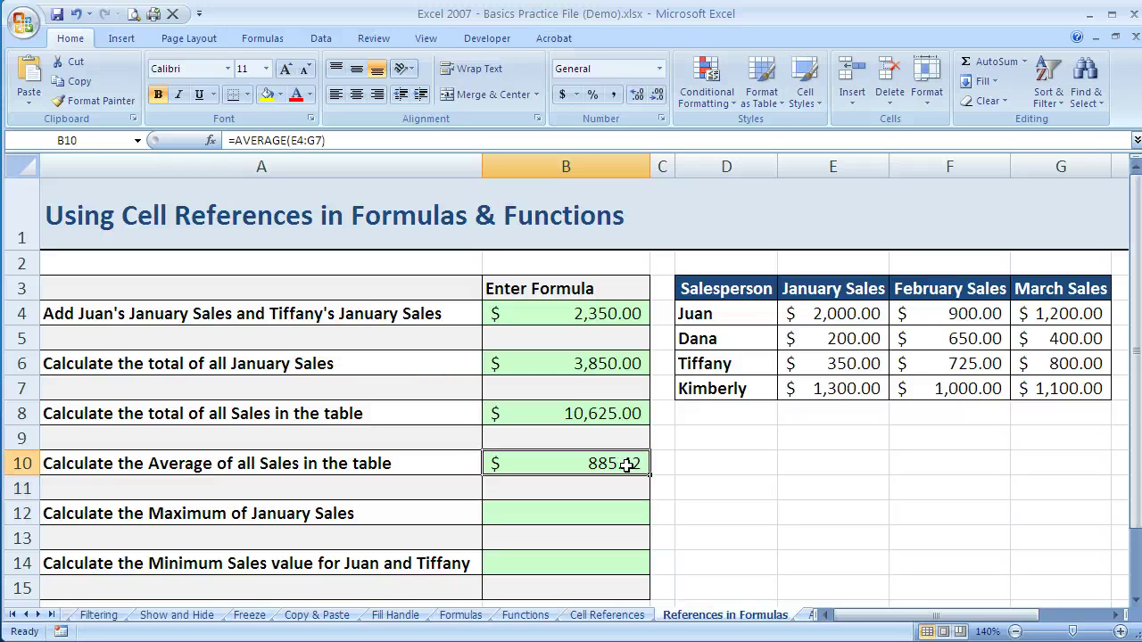
pyautogui.click(847, 321)
# Set E4 back to 1000 and enter =MAX(E4:E7) in B12, giving $1,300.00
pyautogui.write('100')
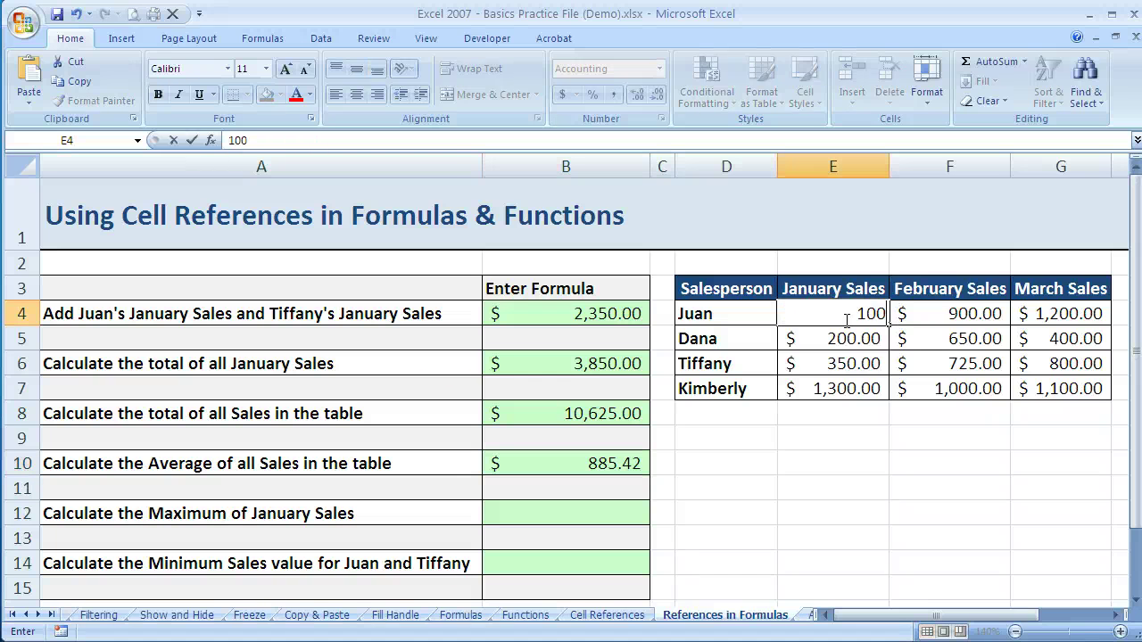
pyautogui.write('0')
pyautogui.press('Return')
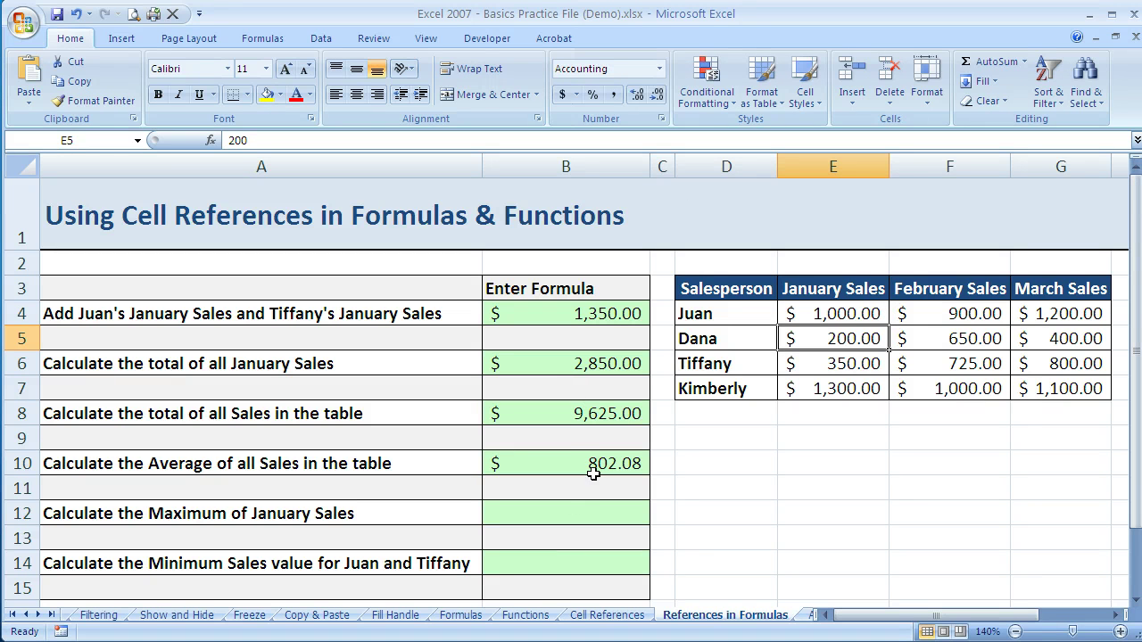
pyautogui.click(599, 512)
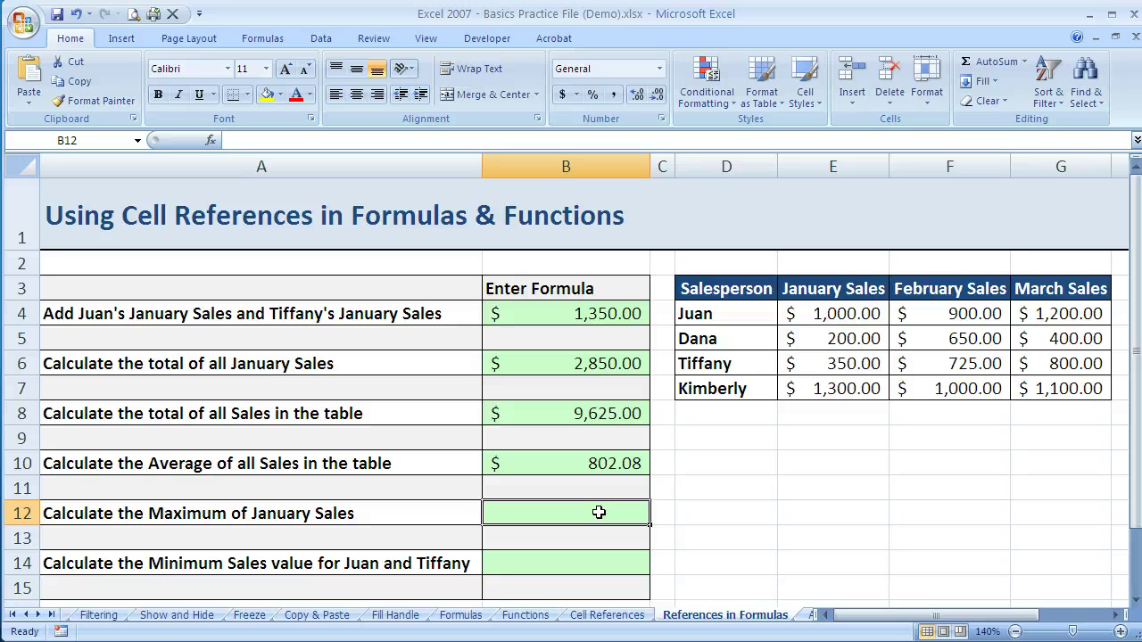
pyautogui.write('=max(')
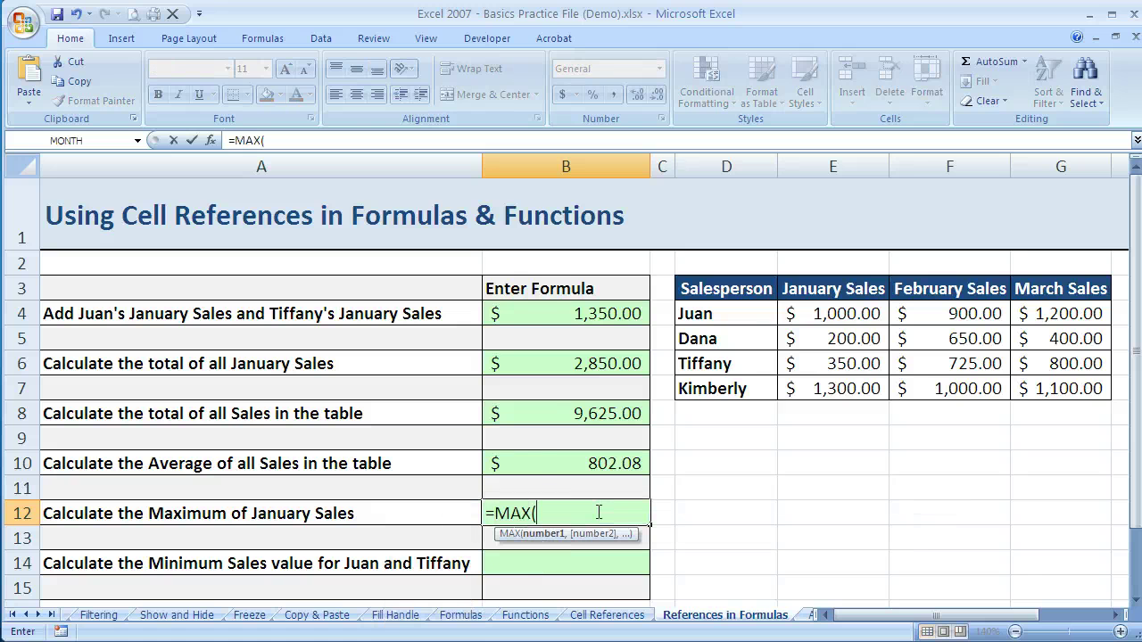
pyautogui.moveTo(820, 318); pyautogui.dragTo(829, 385)
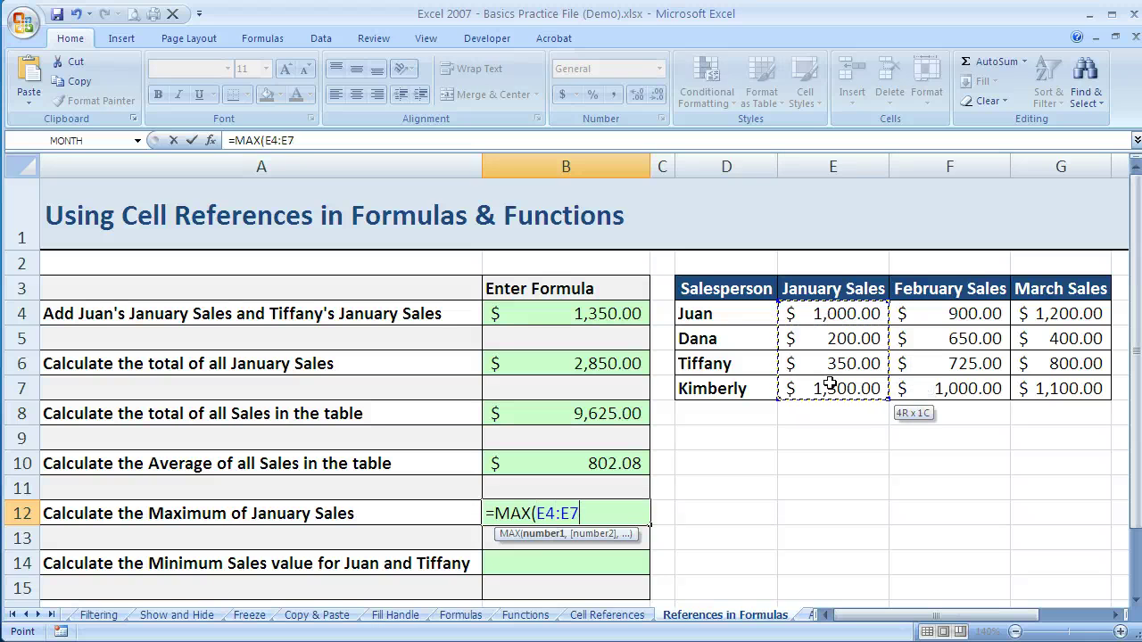
pyautogui.write(')')
pyautogui.press('Return')
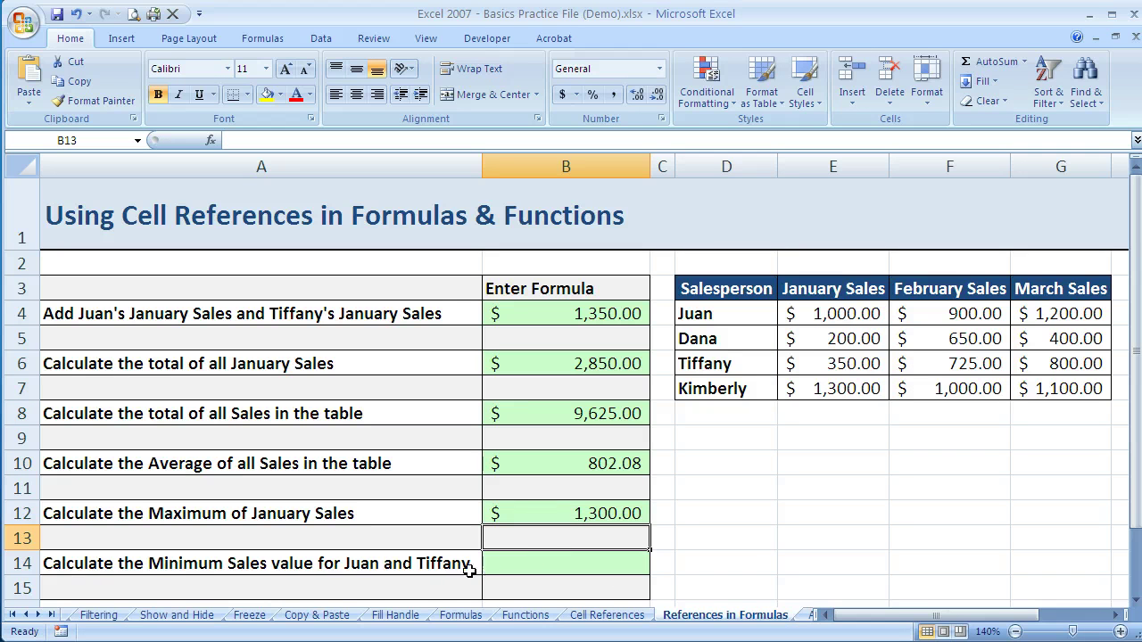
pyautogui.click(527, 561)
# Enter =MIN(E4:G4,E6:G6) in B14 for the lowest of Juan's and Tiffany's sales, $350.00
pyautogui.write('=MIN(')
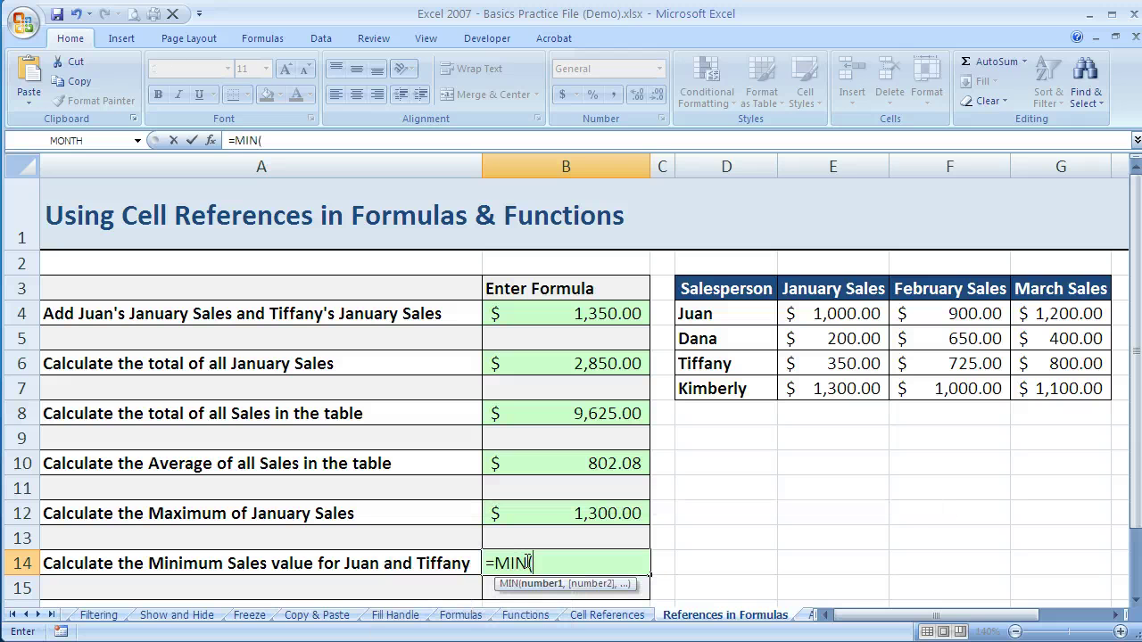
pyautogui.moveTo(843, 309); pyautogui.dragTo(1017, 315)
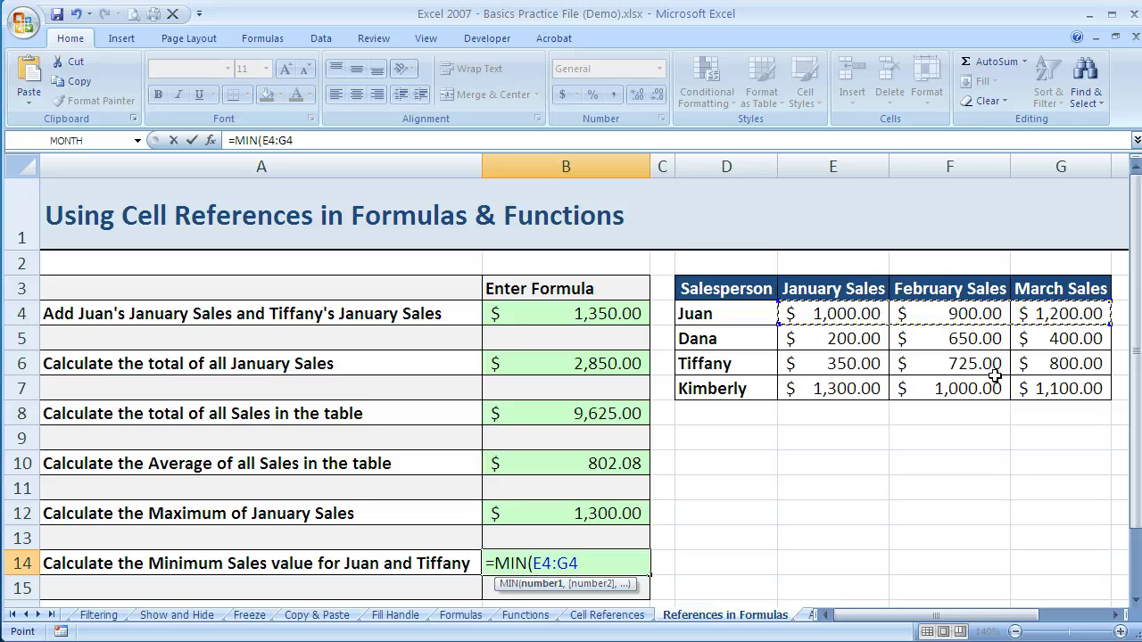
pyautogui.write(',')
pyautogui.moveTo(866, 362); pyautogui.dragTo(1026, 368)
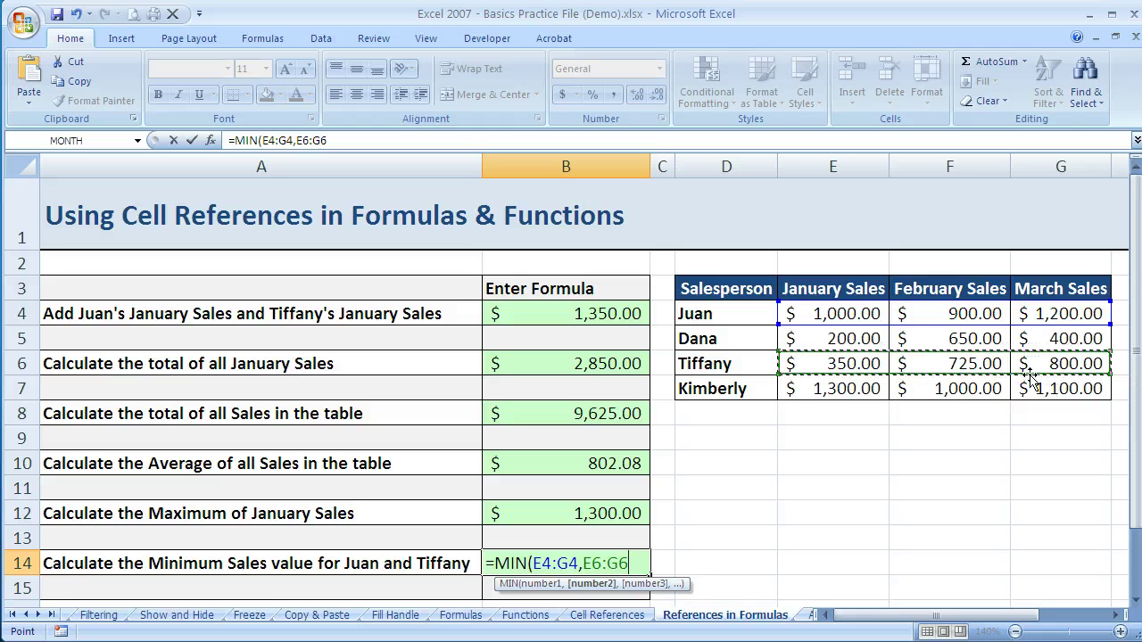
pyautogui.write(')')
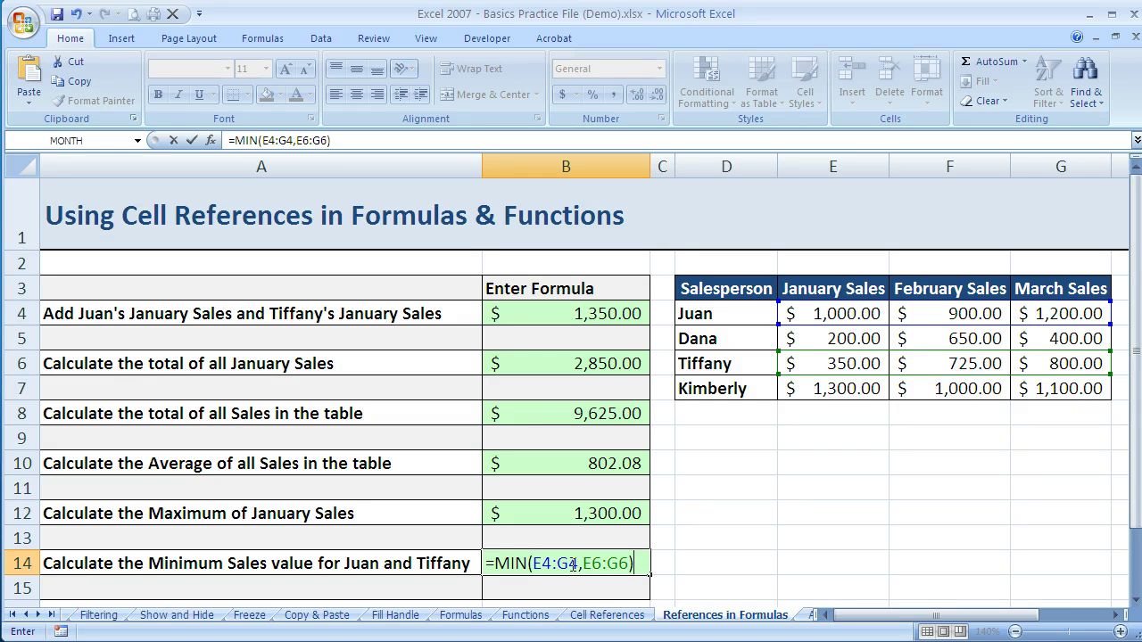
pyautogui.press('Return')
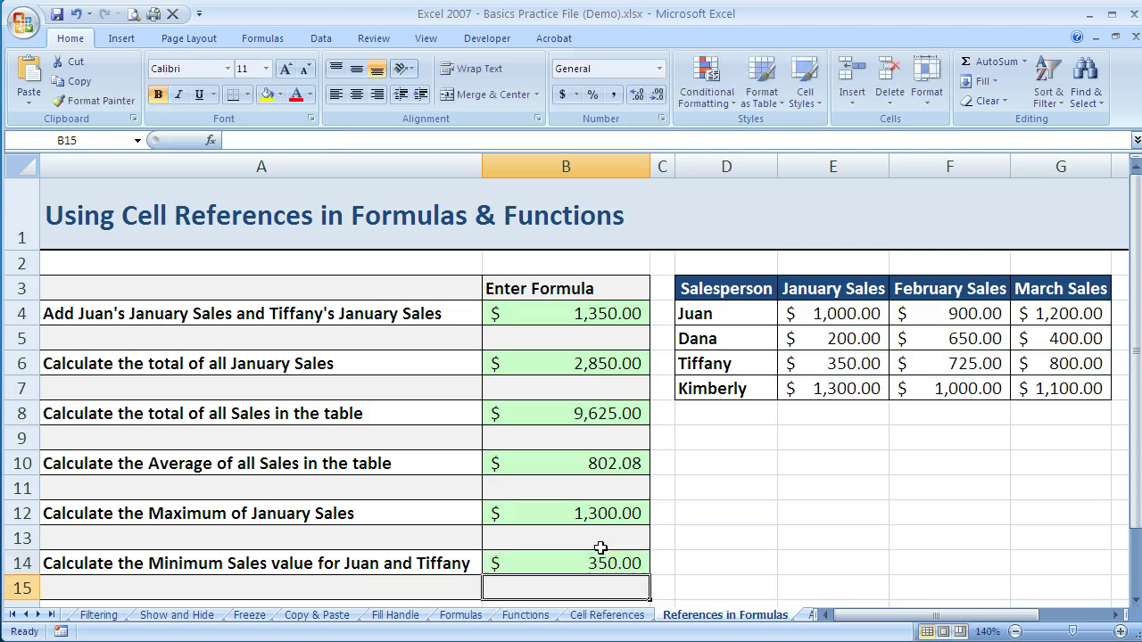